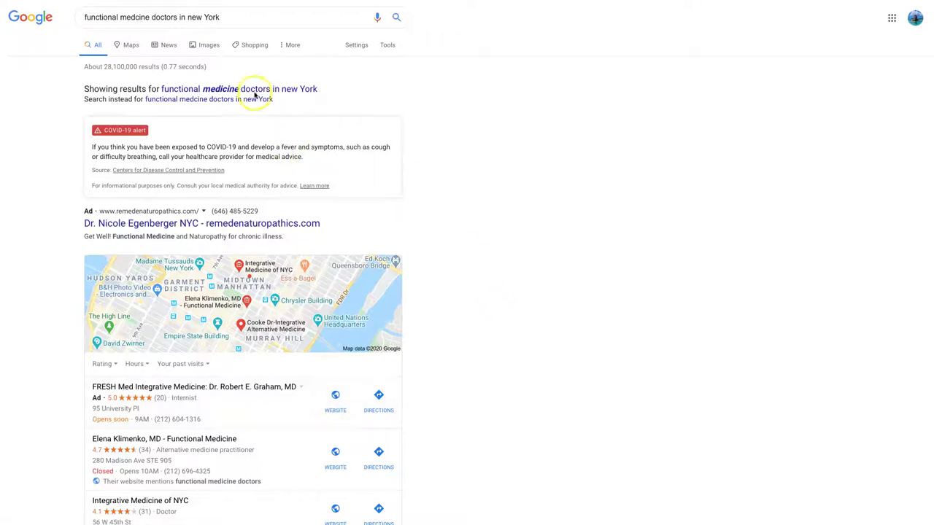
- Show results for the corrected query "functional medicine doctors in new York" and examine the FRESH Med Integrative Medicine listing's Google reviews
click(251, 91)
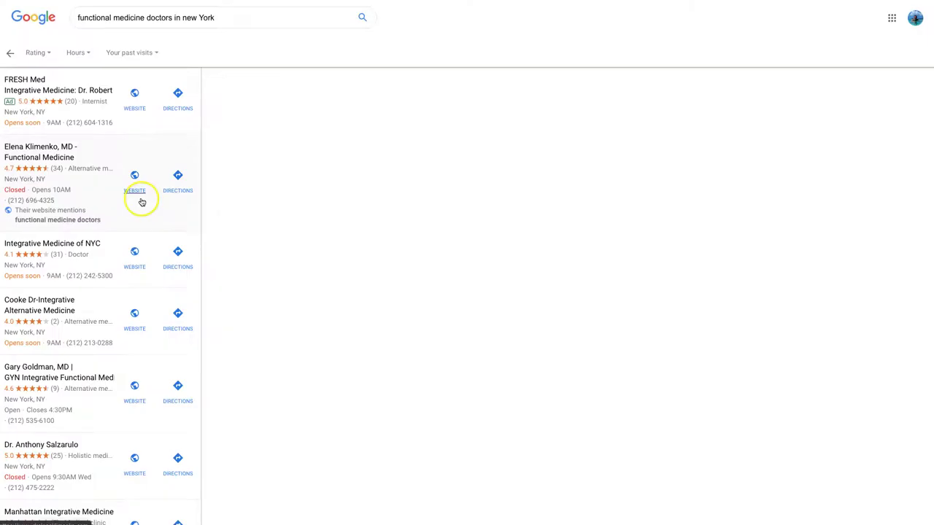
click(63, 90)
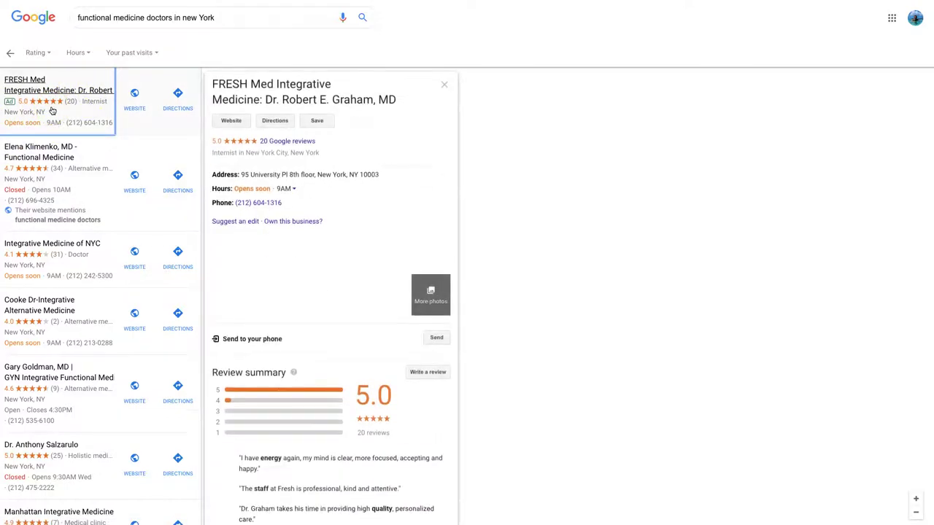
scroll(295, 211, down, 2)
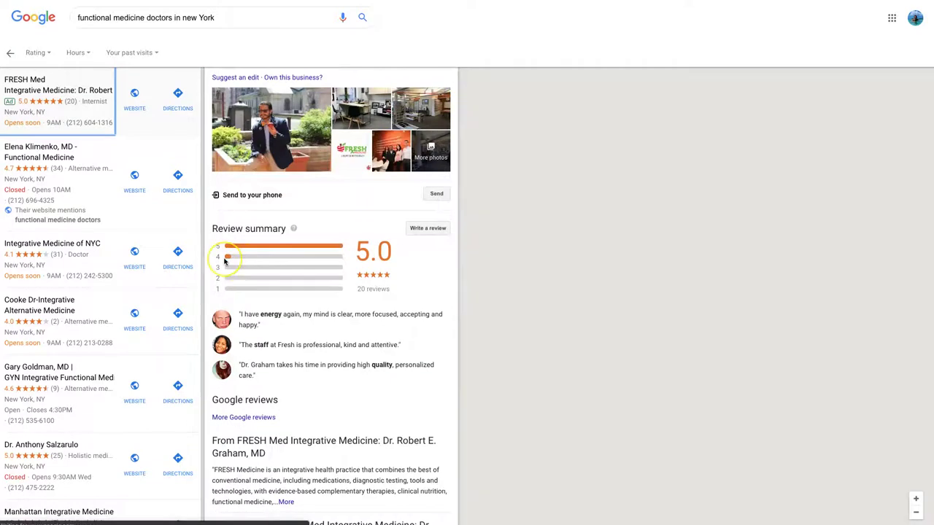
scroll(224, 261, down, 1)
scroll(224, 261, down, 7)
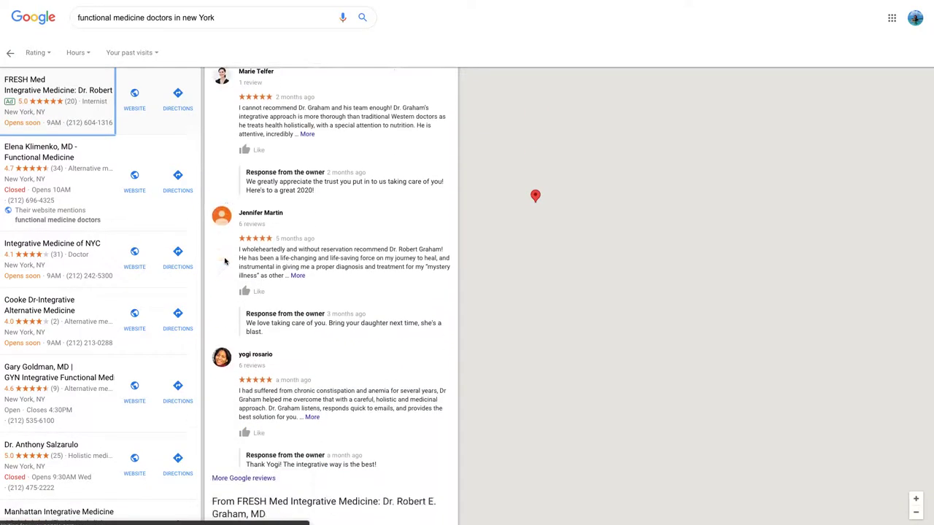
scroll(224, 261, down, 3)
scroll(224, 261, up, 10)
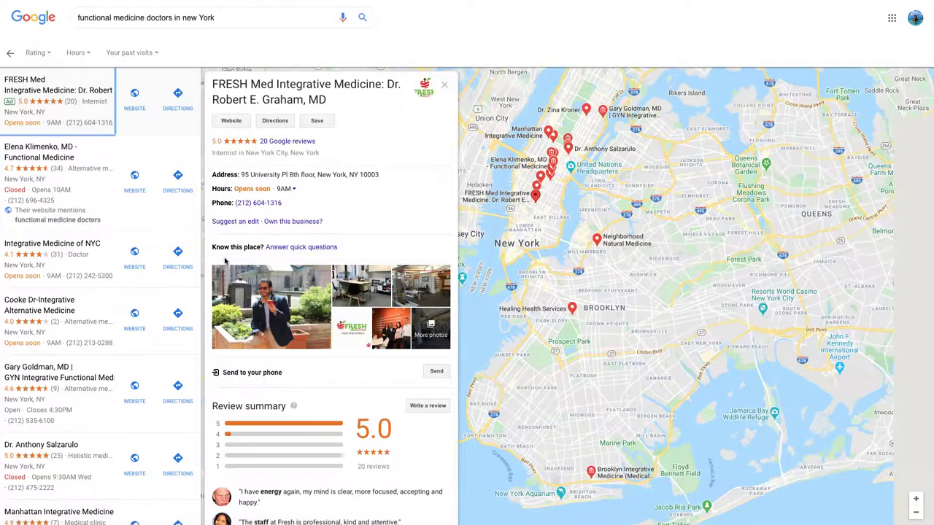
- Open the second practice in the results list and expand its one-star Google review to the full text
click(34, 157)
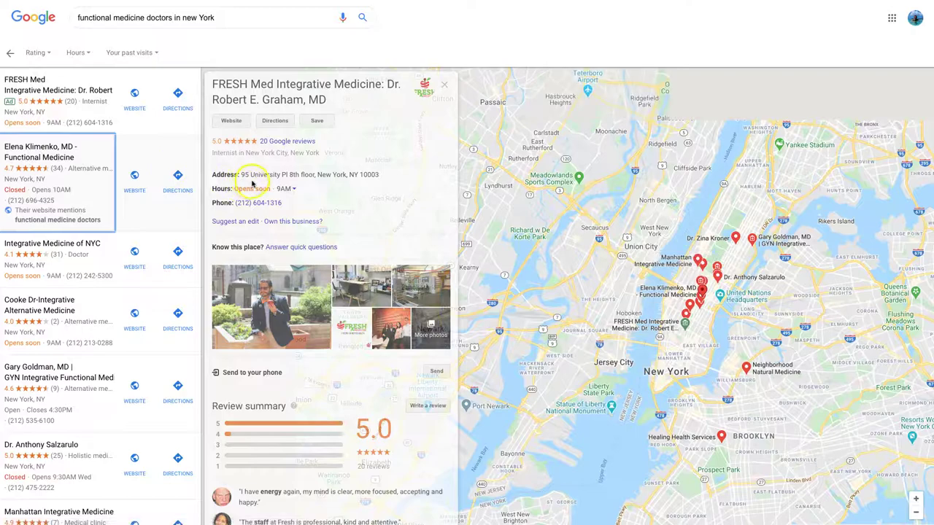
scroll(252, 186, down, 3)
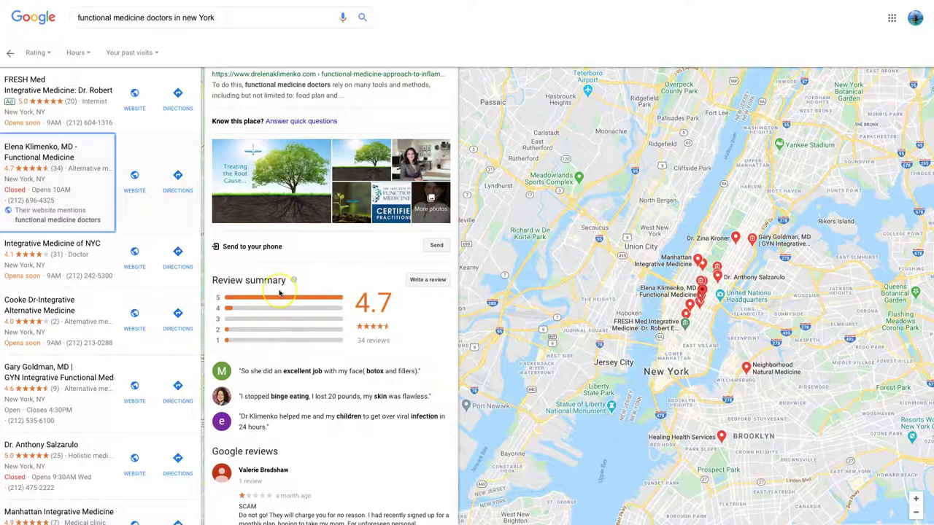
scroll(280, 293, down, 3)
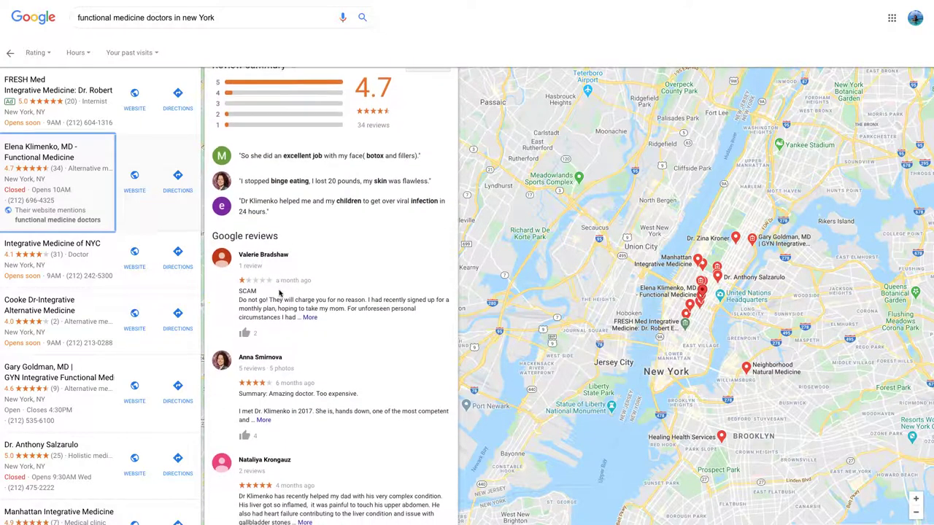
drag(236, 264, 281, 295)
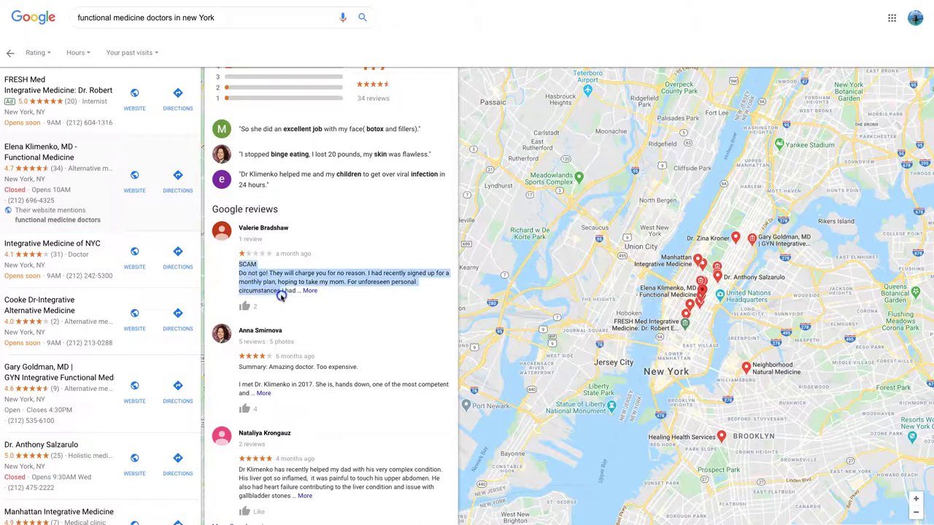
click(309, 291)
click(240, 270)
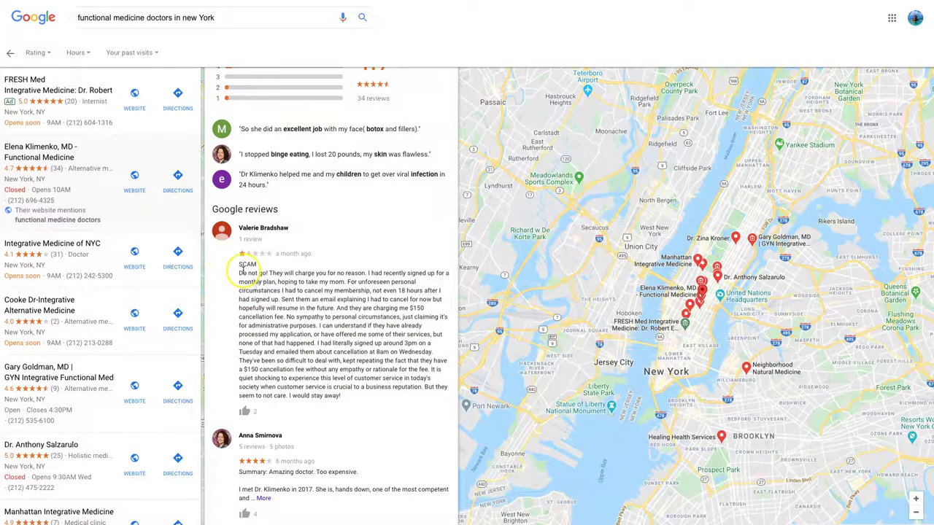
- Read the expanded one-star review and examine the same practice's other reviews, business details and review summary
drag(241, 270, 267, 273)
click(267, 273)
scroll(269, 275, down, 3)
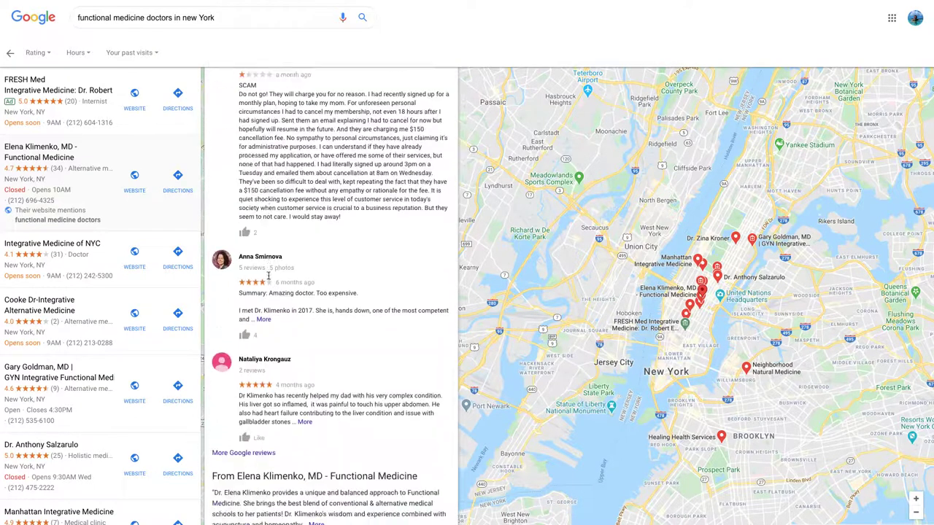
scroll(268, 276, down, 3)
scroll(268, 277, up, 6)
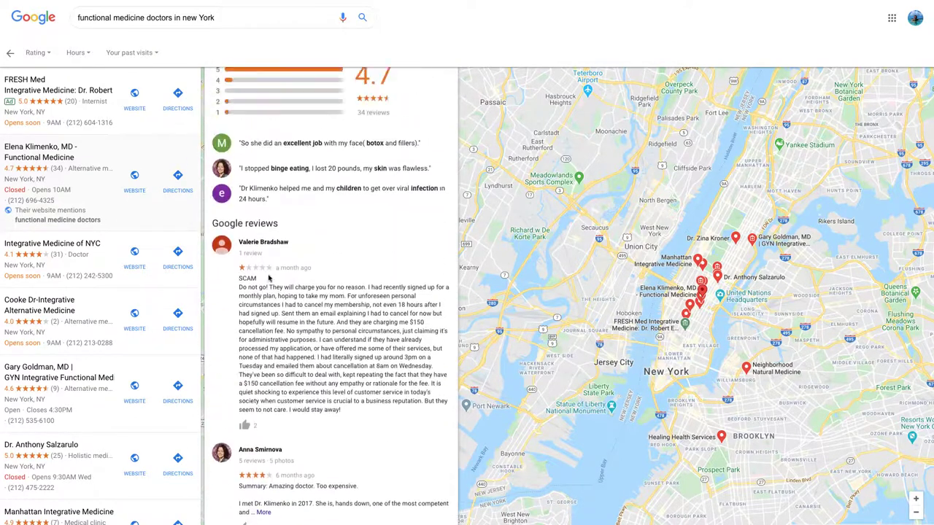
scroll(277, 274, up, 6)
scroll(284, 275, down, 4)
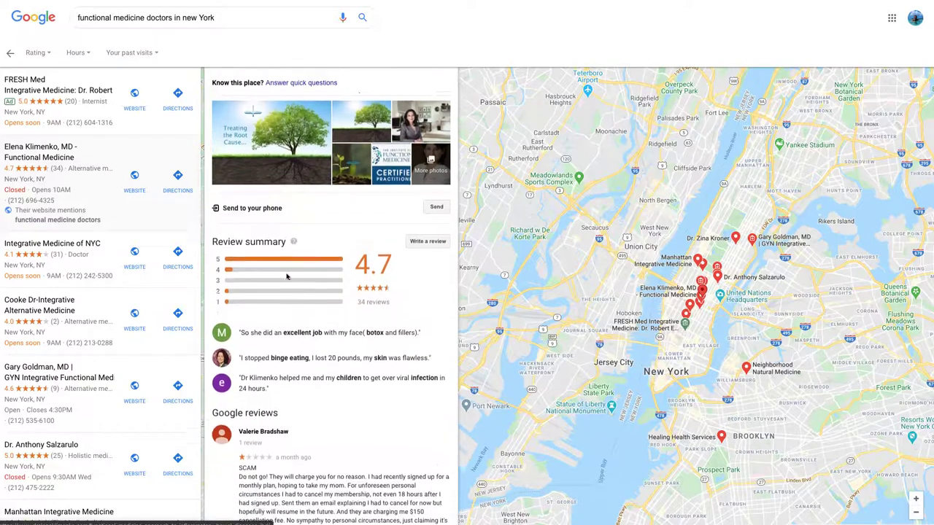
scroll(287, 275, down, 3)
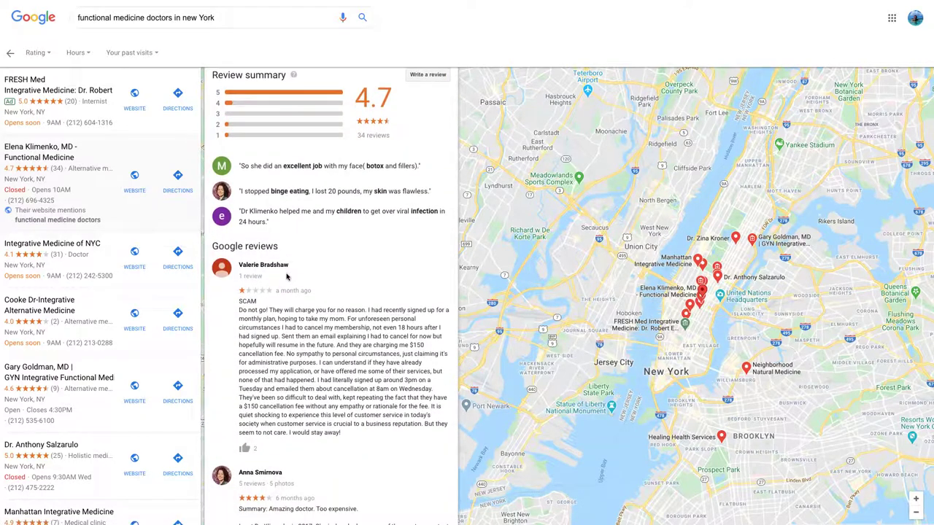
- Open the Integrative Medicine of NYC listing, examine its rating breakdown and Google reviews, and look through the further practices listed
click(51, 244)
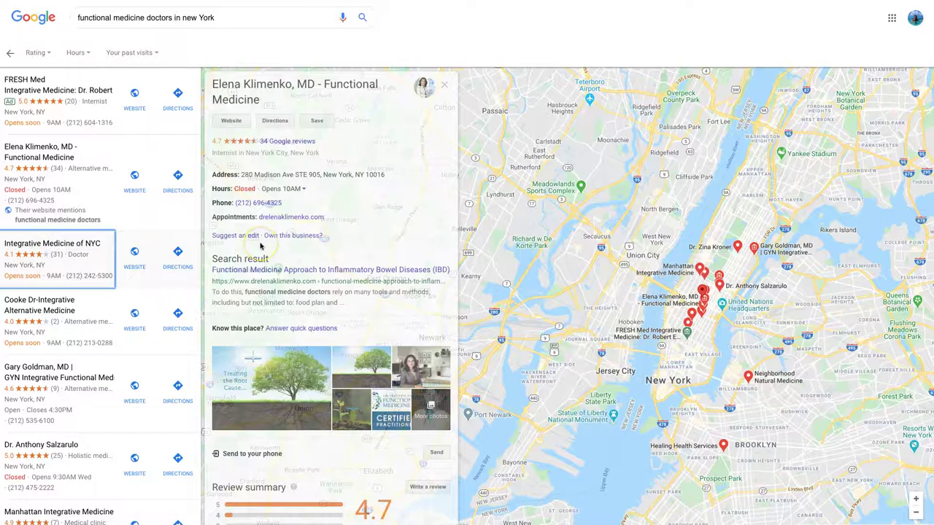
scroll(257, 328, down, 2)
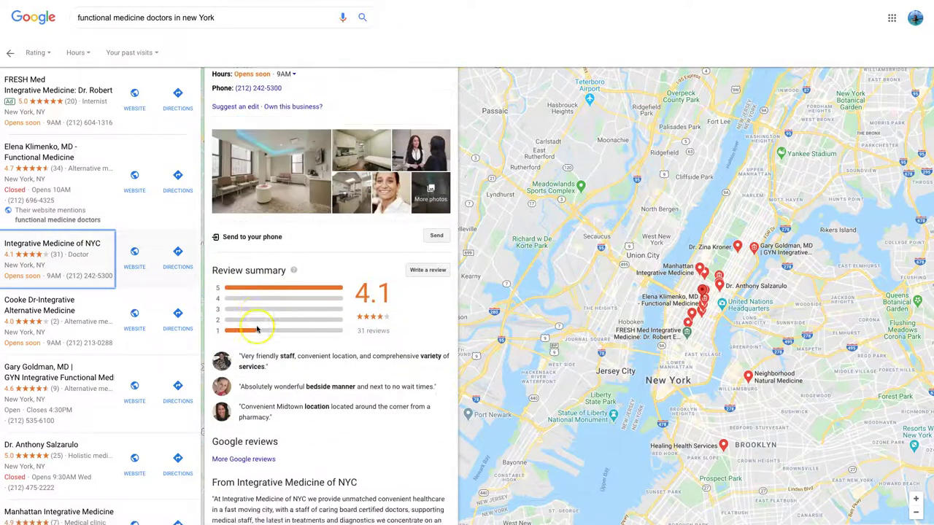
scroll(258, 327, down, 5)
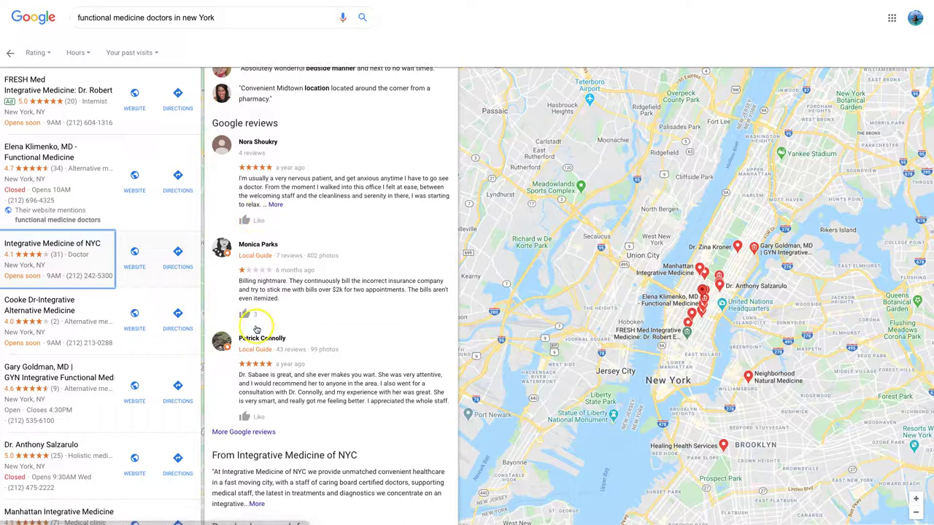
scroll(256, 330, down, 3)
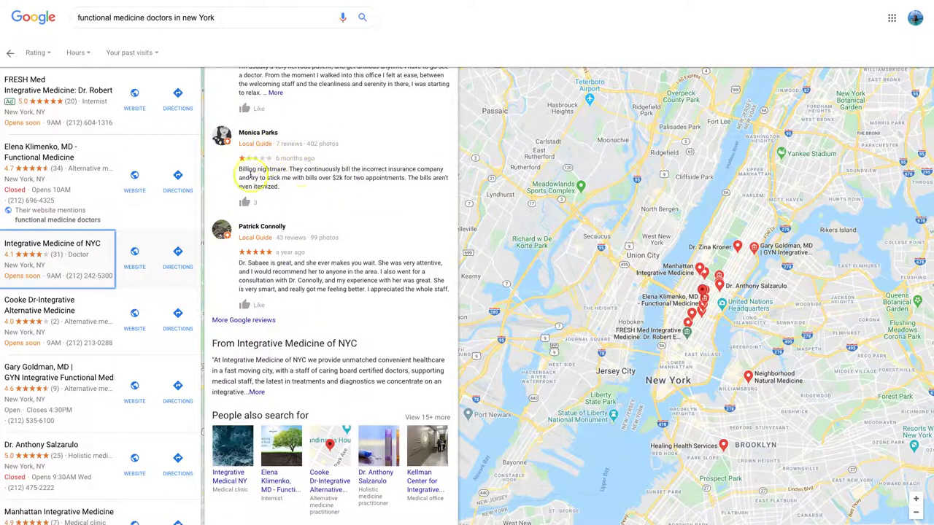
scroll(263, 186, up, 3)
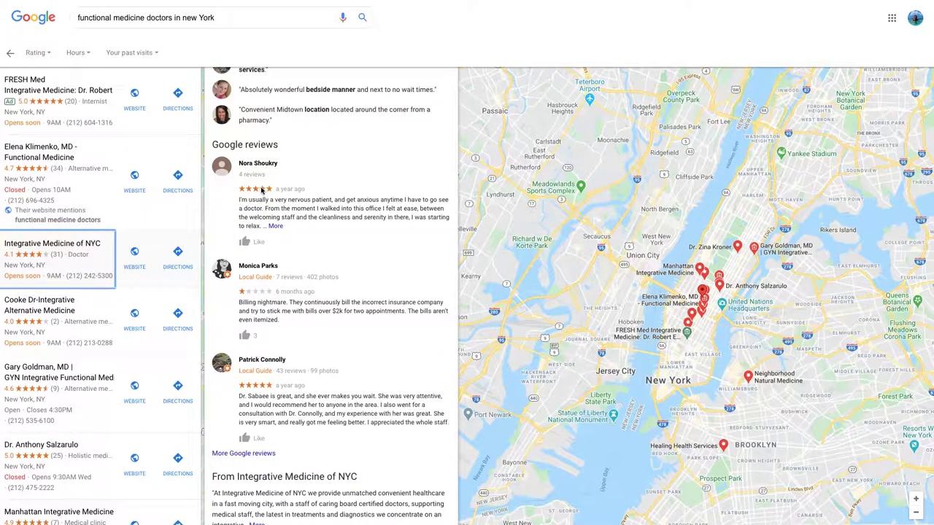
scroll(105, 235, down, 5)
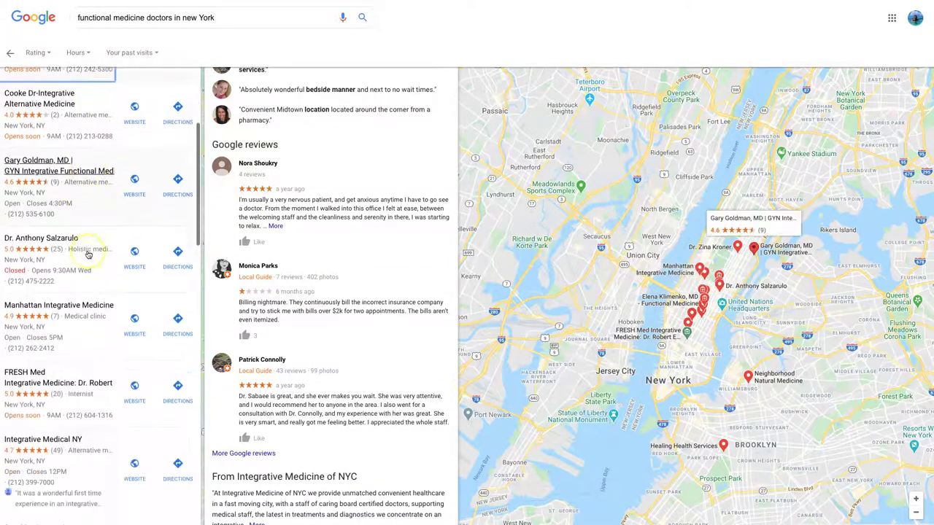
scroll(88, 253, down, 1)
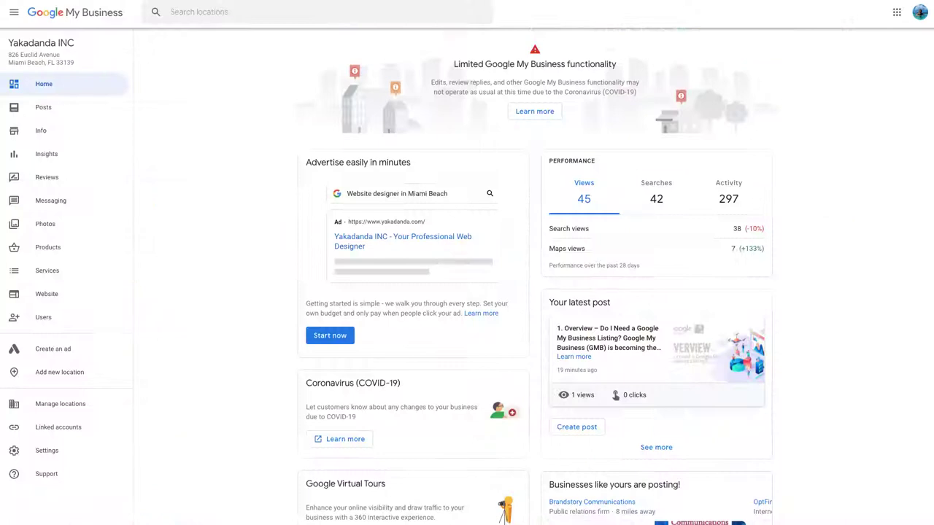
- Switch to Google My Business, look over the Yakadanda INC home dashboard, and examine the business's customer reviews
scroll(788, 121, down, 3)
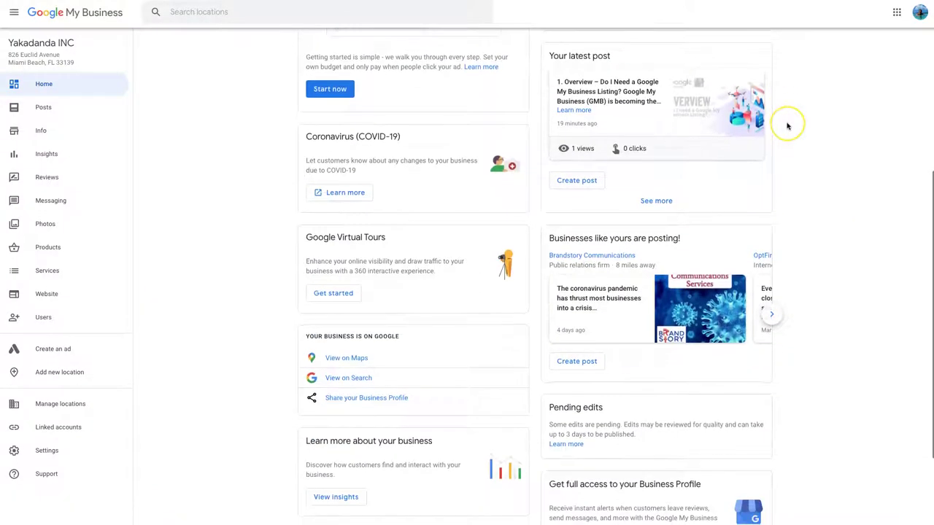
scroll(787, 127, down, 2)
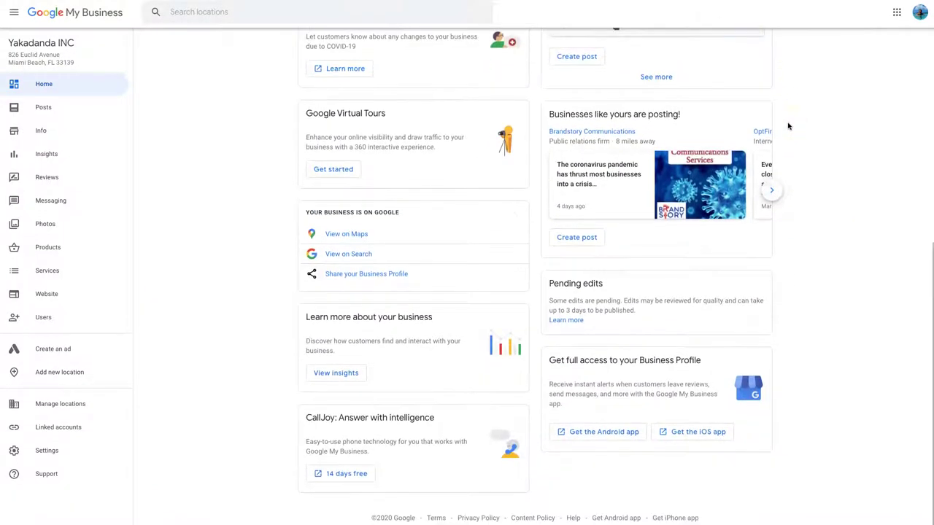
scroll(787, 127, up, 5)
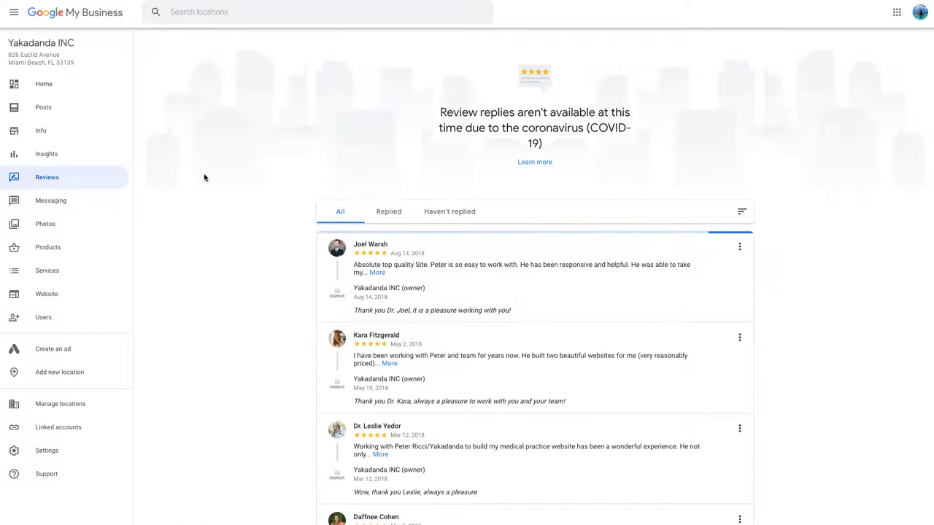
scroll(204, 177, down, 10)
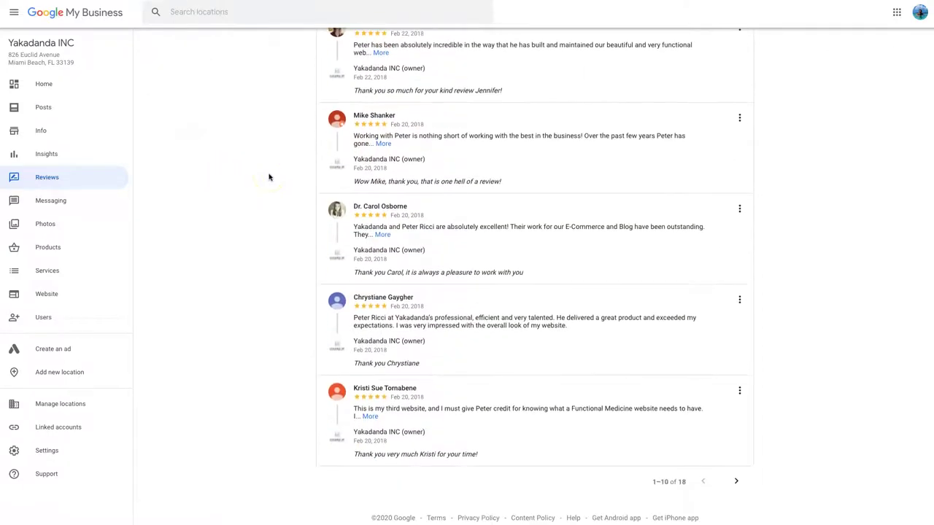
scroll(269, 177, up, 10)
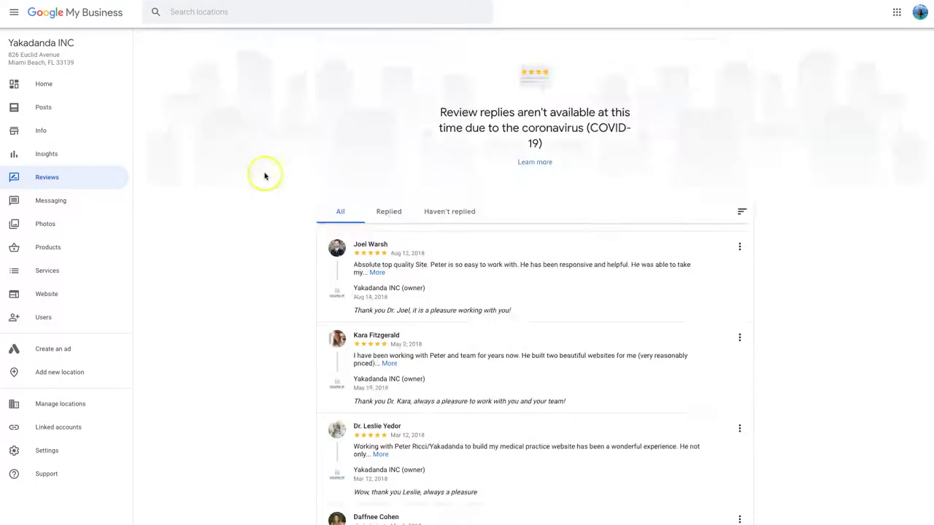
click(50, 84)
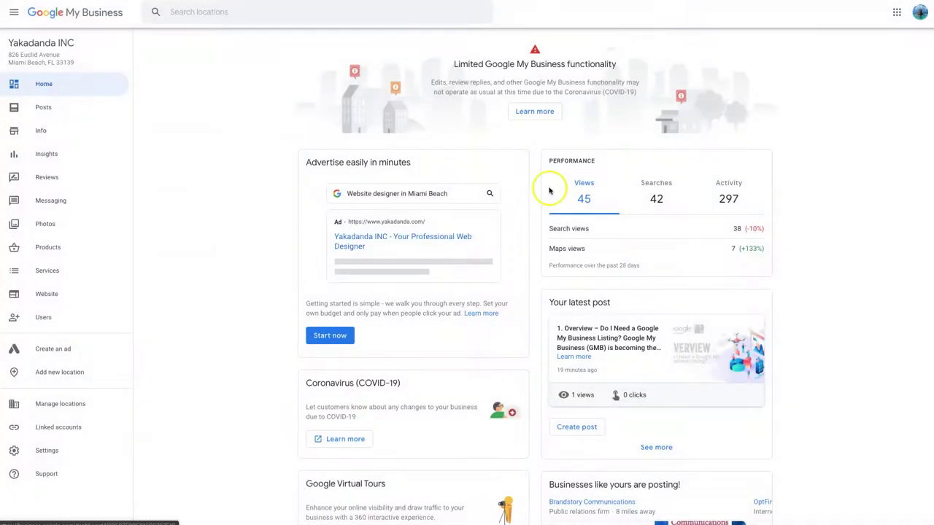
scroll(828, 146, down, 5)
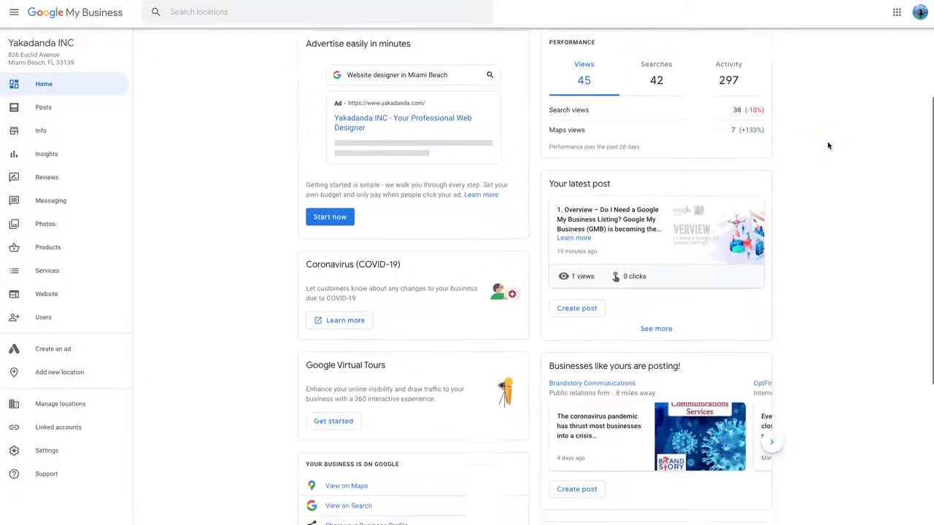
scroll(827, 146, down, 1)
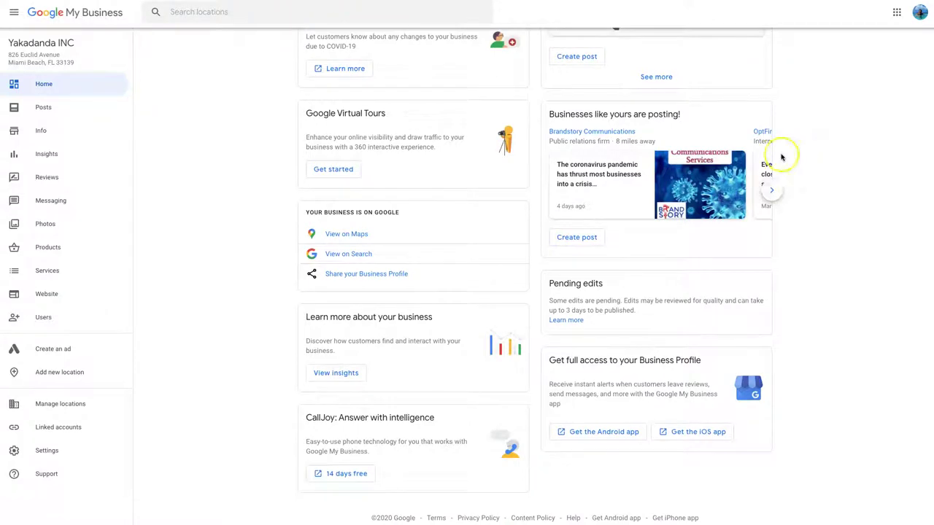
click(375, 272)
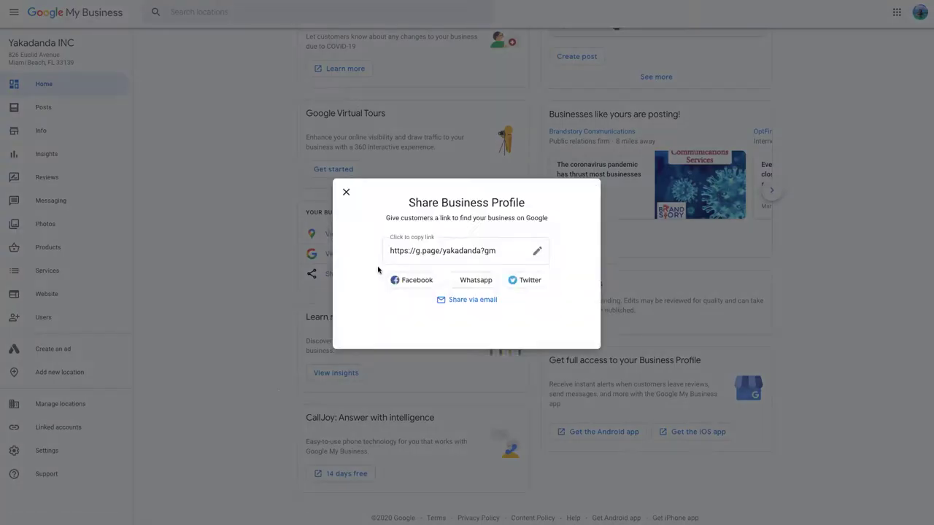
click(452, 250)
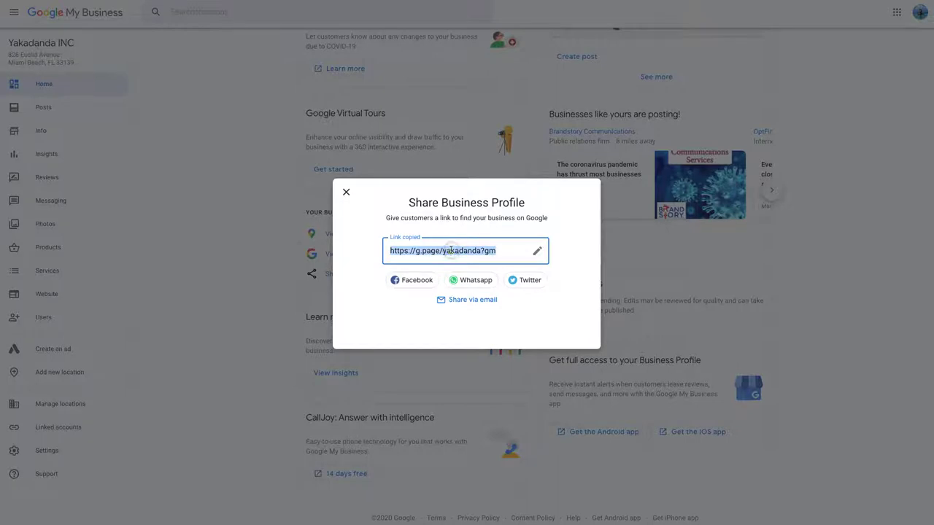
right_click(410, 253)
click(429, 272)
click(346, 192)
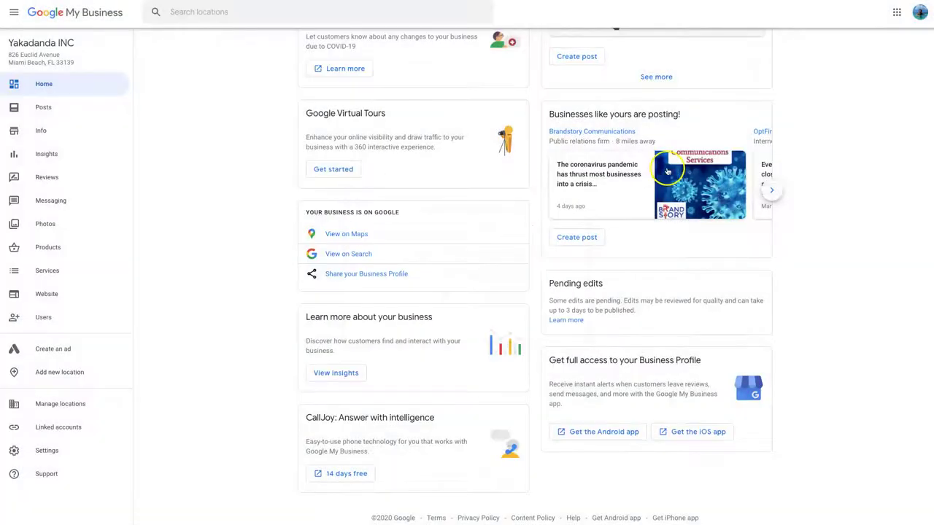
scroll(778, 164, up, 3)
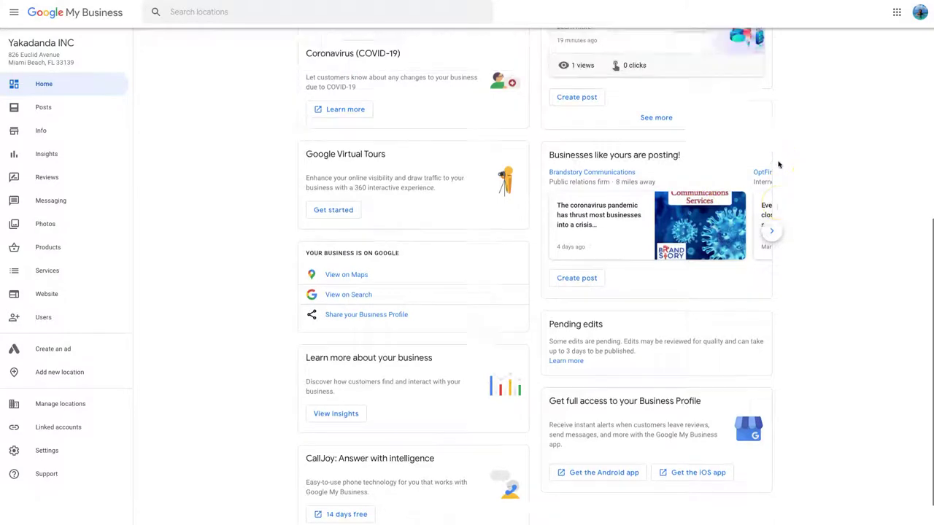
scroll(778, 165, up, 2)
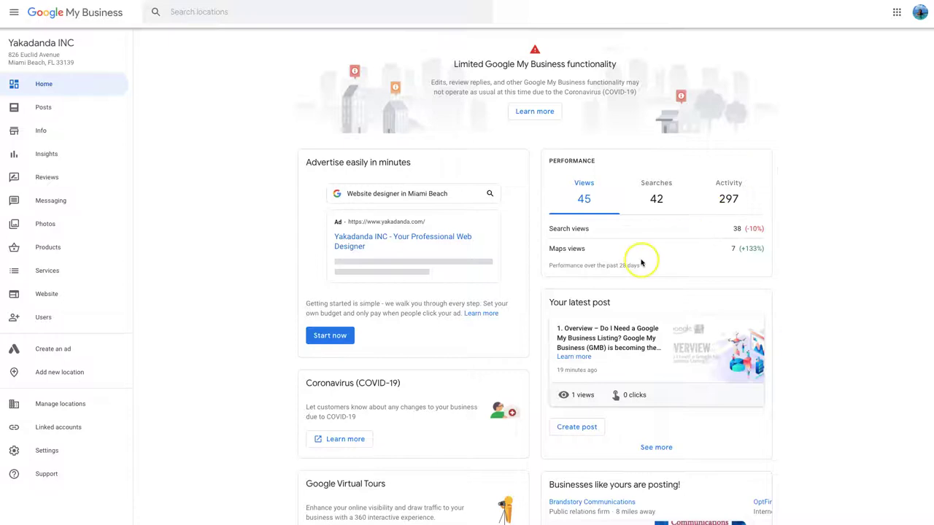
scroll(638, 259, down, 3)
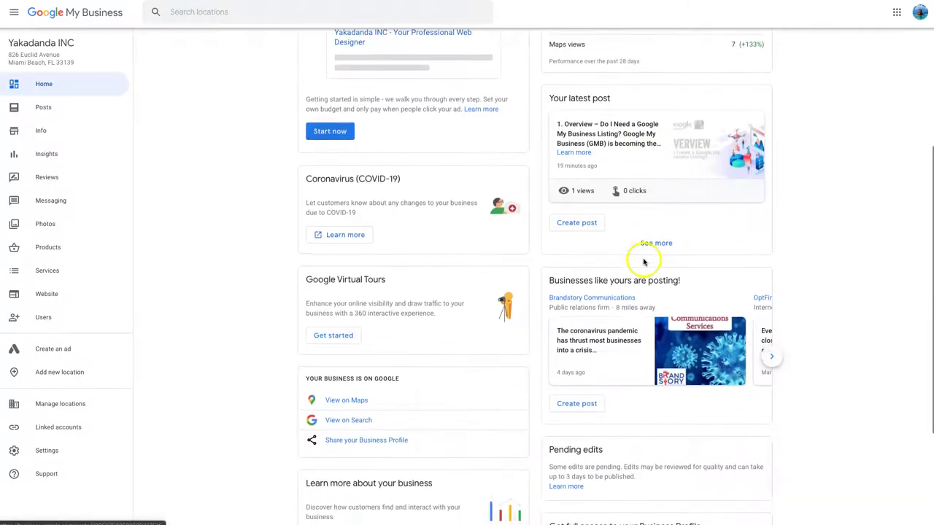
- View all of Yakadanda INC's posts, then return to the home dashboard and look over its performance figures and latest post
click(656, 243)
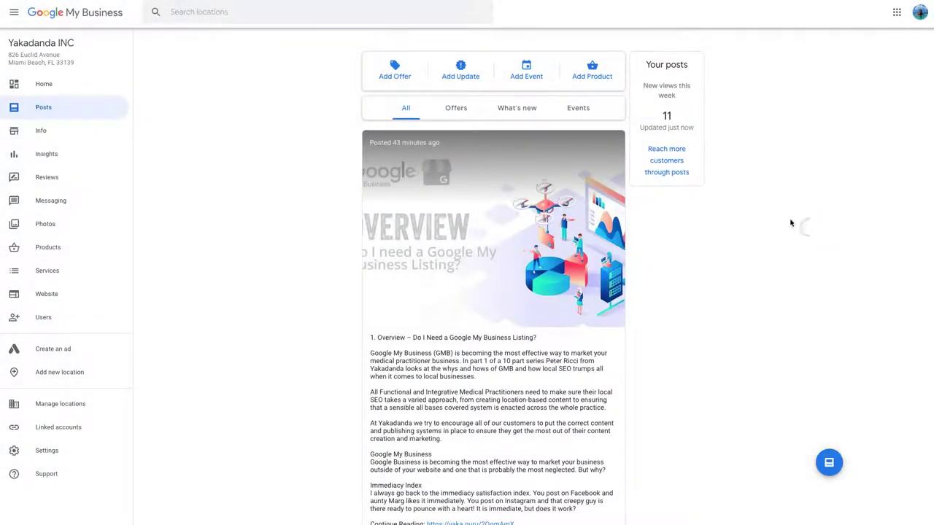
click(59, 83)
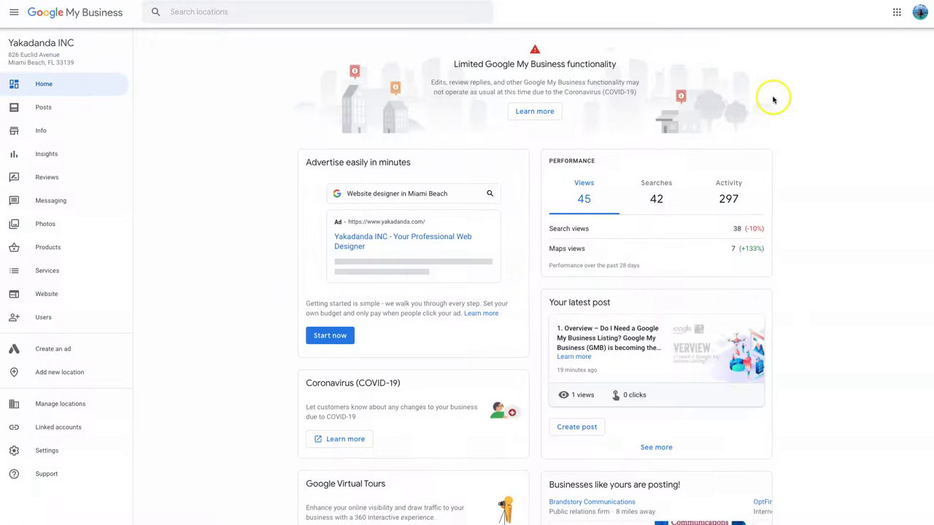
scroll(778, 99, down, 3)
scroll(779, 98, up, 2)
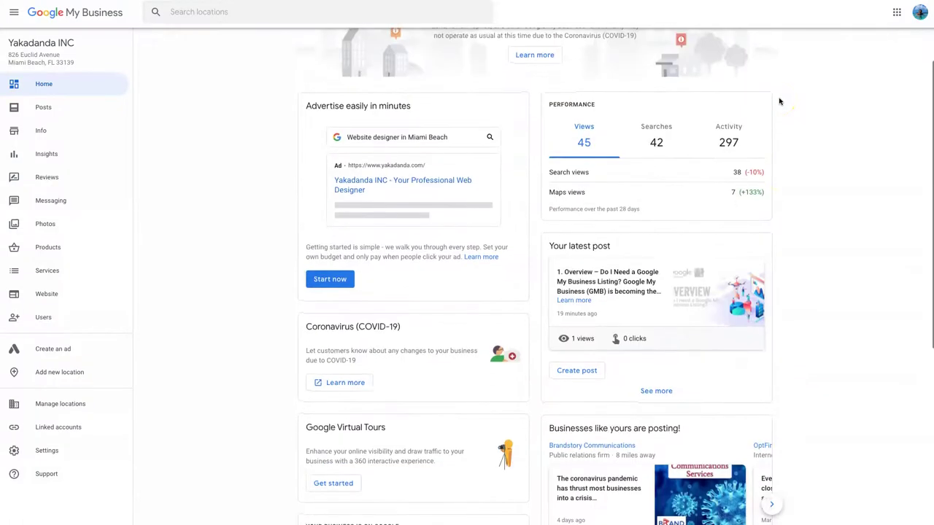
scroll(779, 101, down, 1)
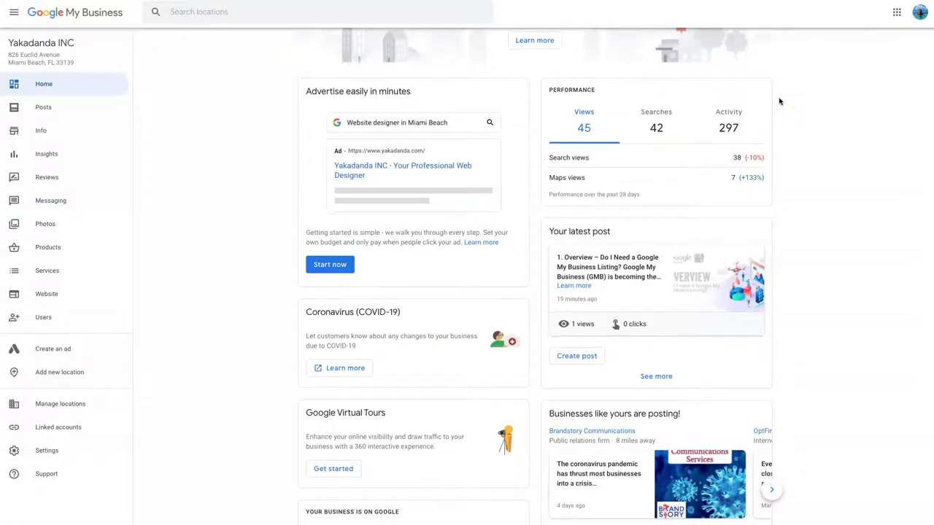
scroll(779, 101, down, 4)
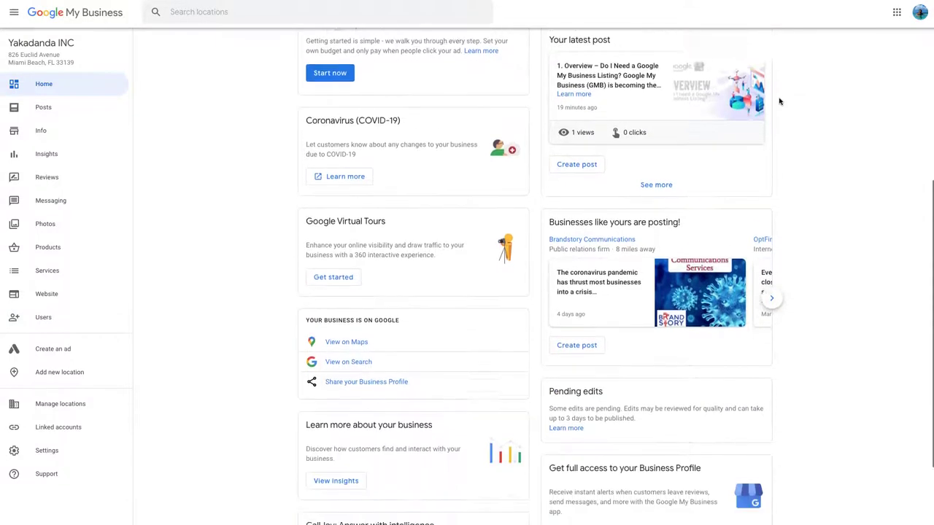
scroll(779, 101, down, 1)
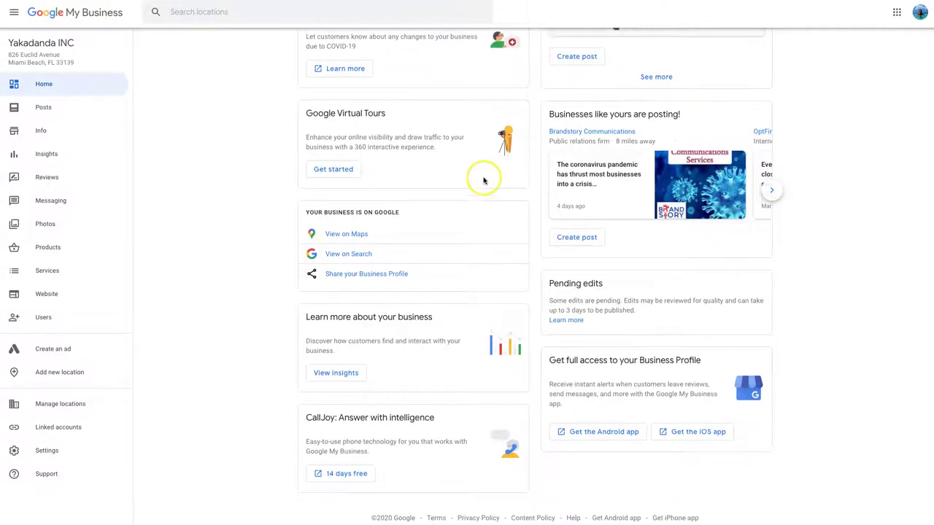
click(355, 284)
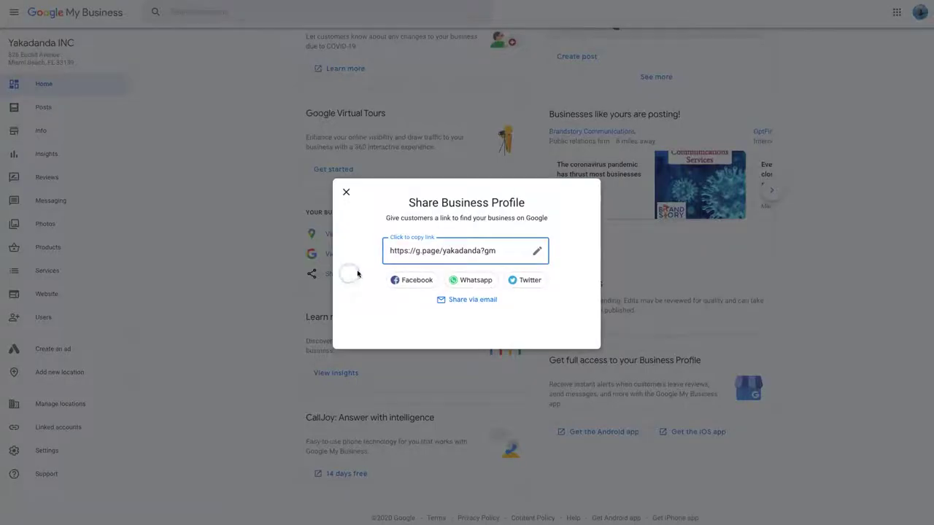
click(441, 253)
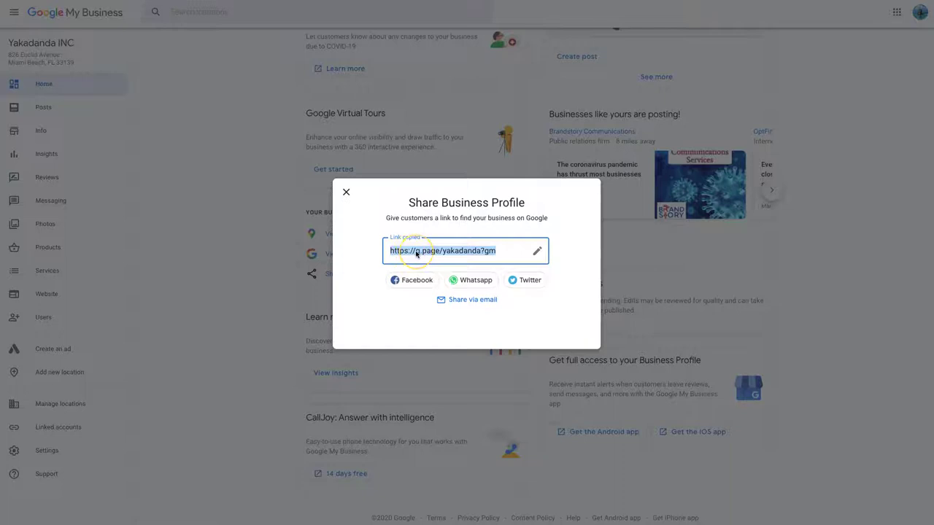
click(345, 193)
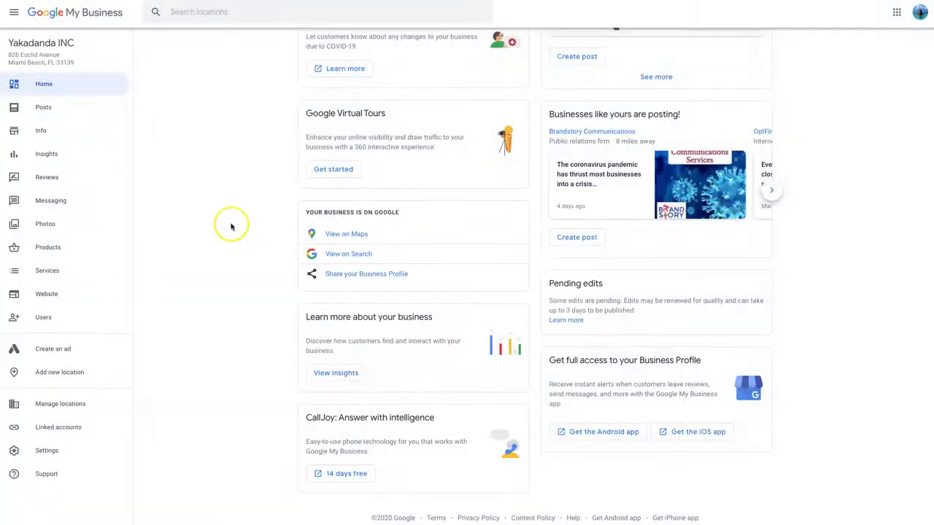